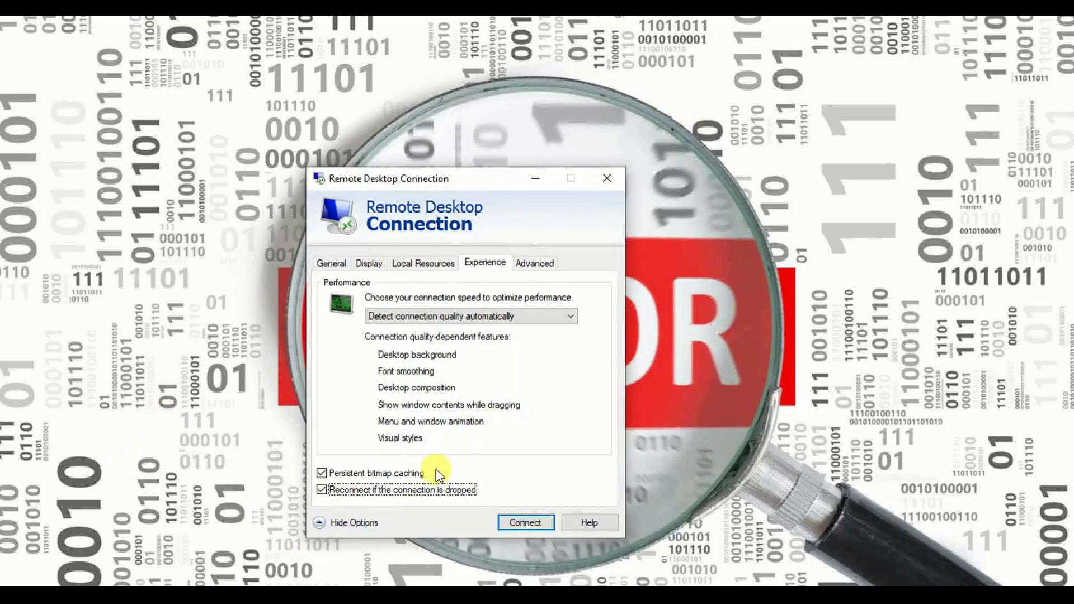
click(344, 525)
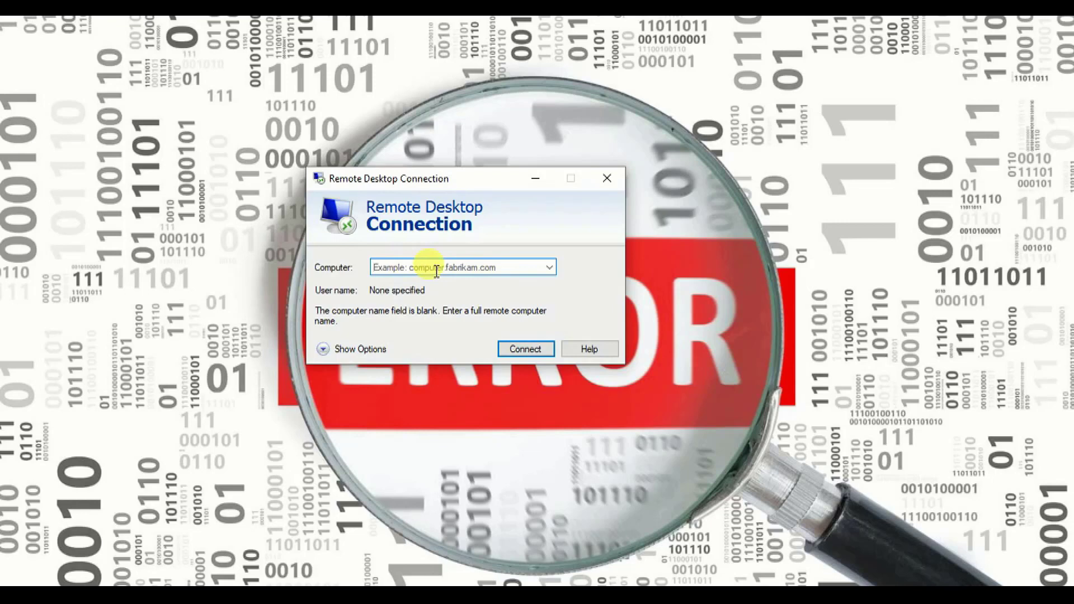
click(362, 355)
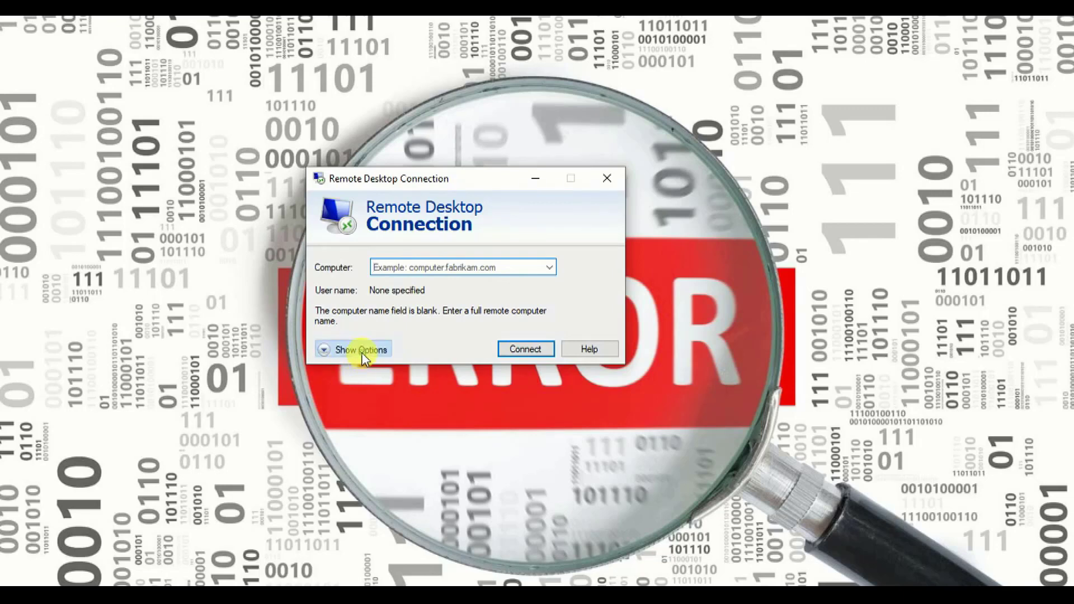
click(333, 264)
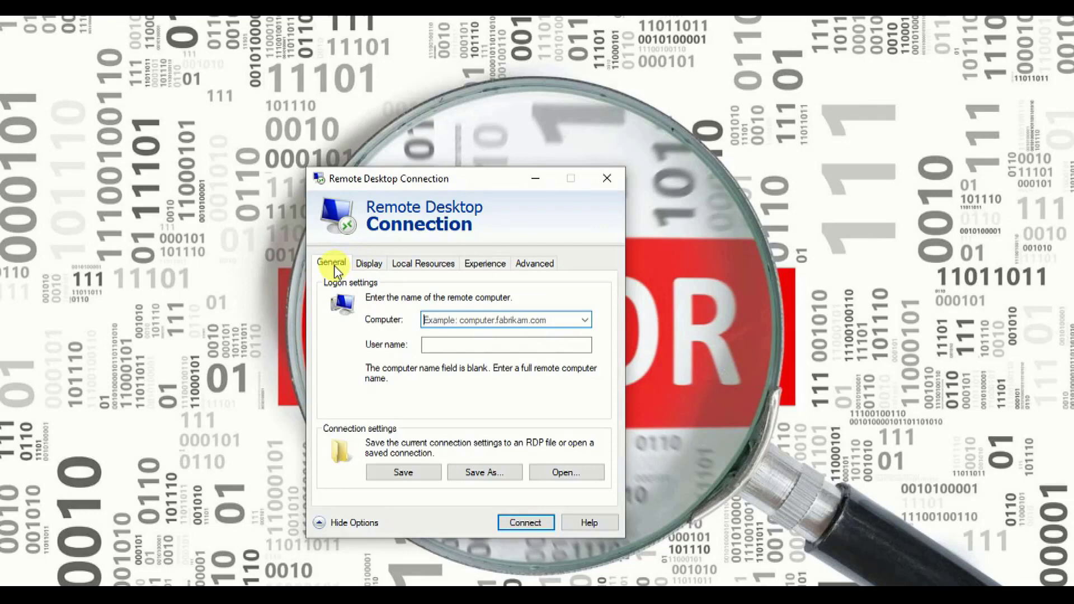
click(486, 267)
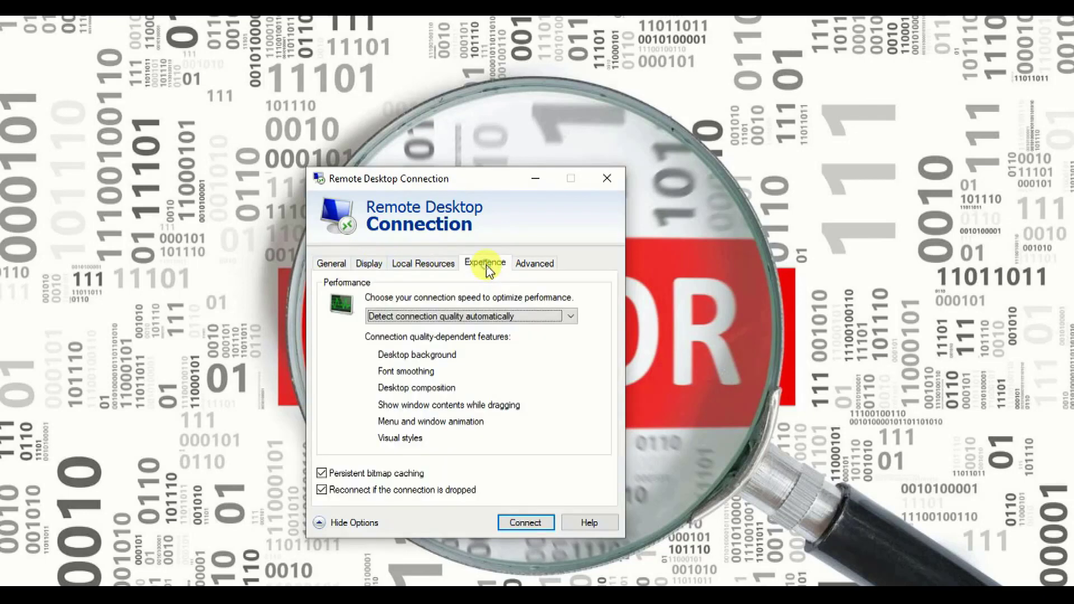
click(558, 317)
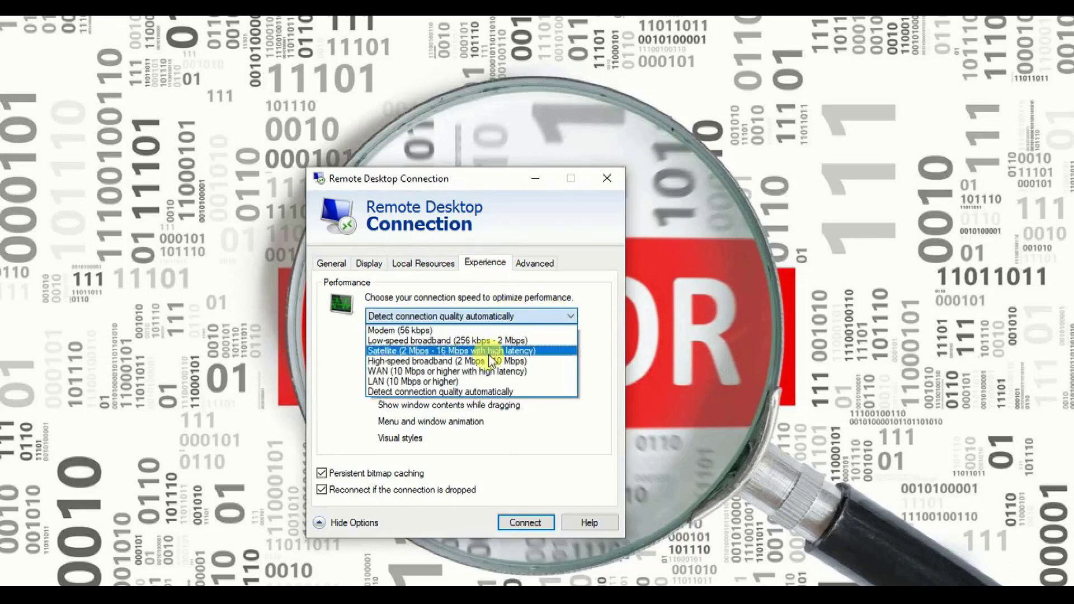
click(409, 393)
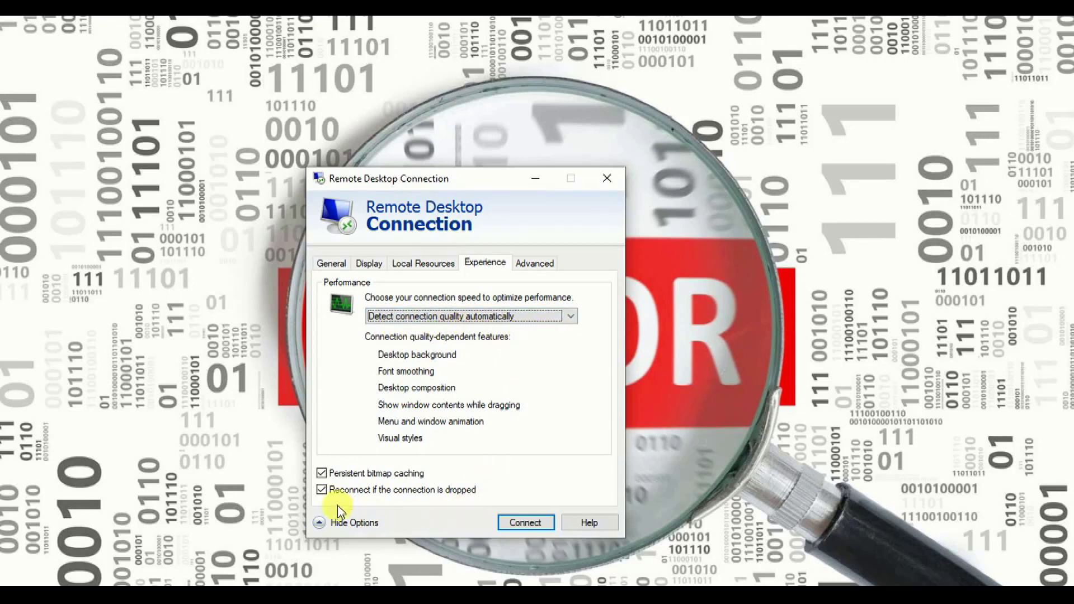
click(324, 496)
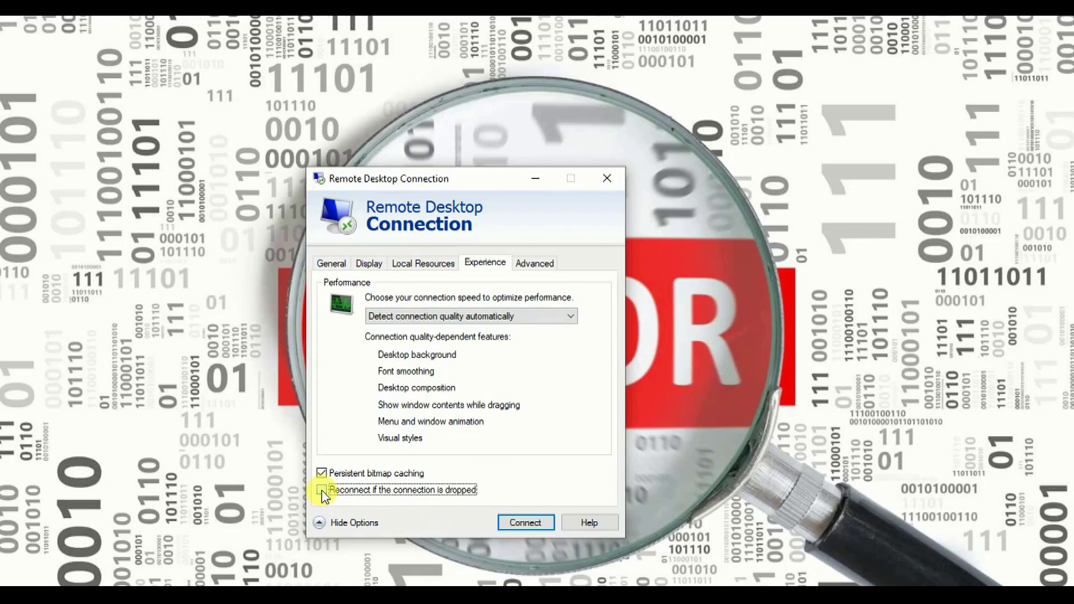
click(323, 492)
click(322, 490)
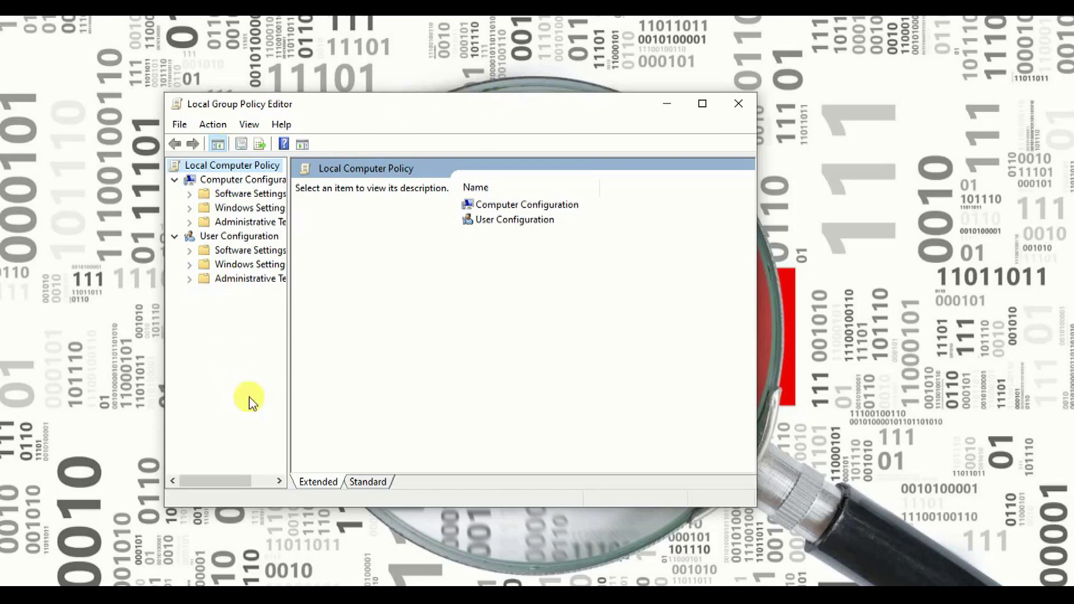
Navigate Administrative Templates > Windows Components > Remote Desktop Services > Remote Desktop Session Host > Security
drag(288, 362, 345, 358)
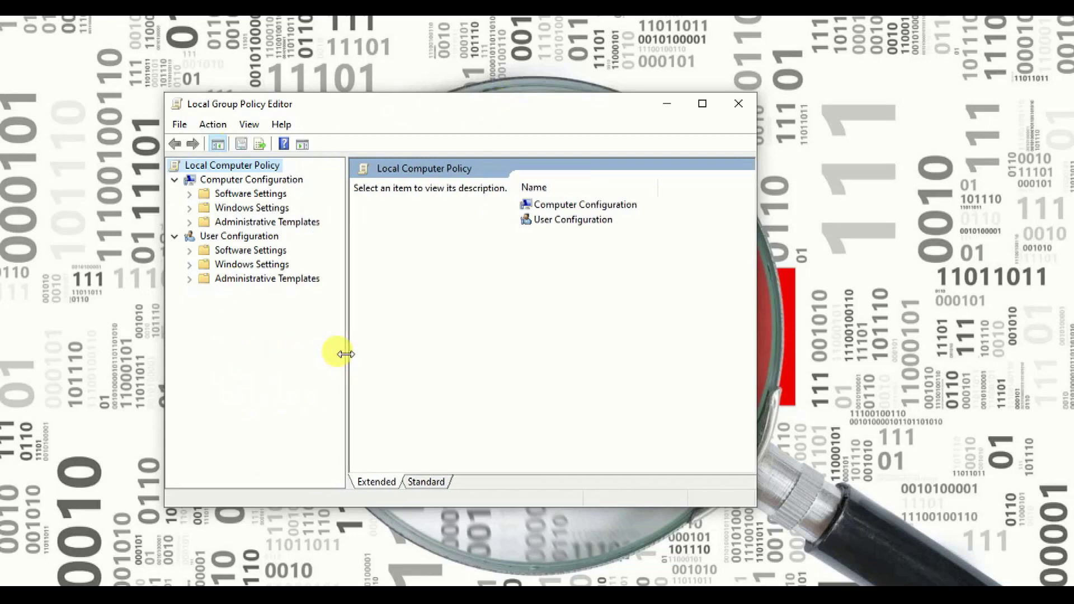
click(189, 222)
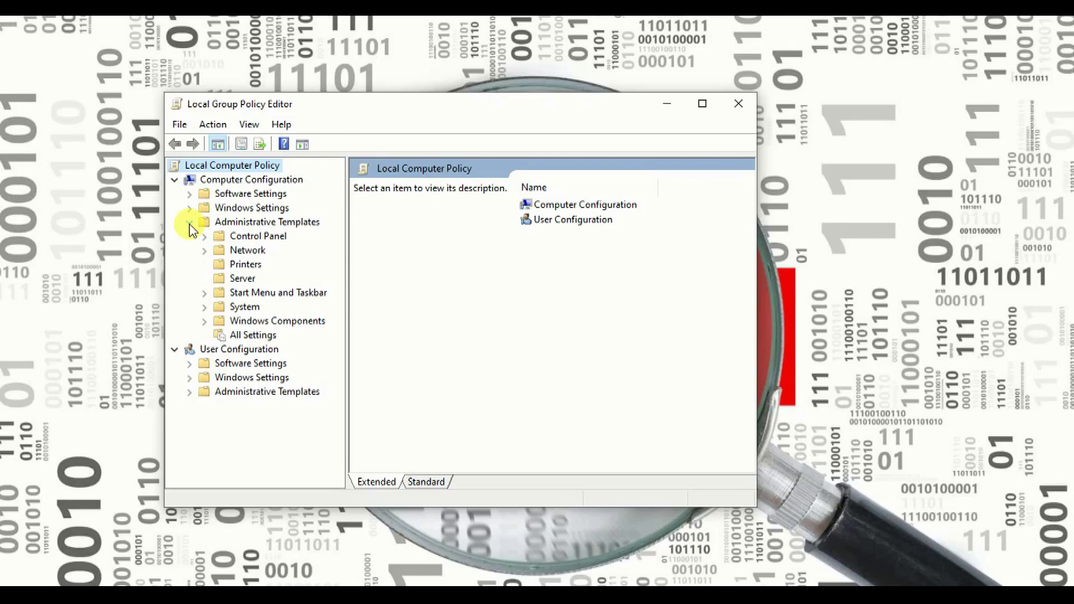
click(205, 322)
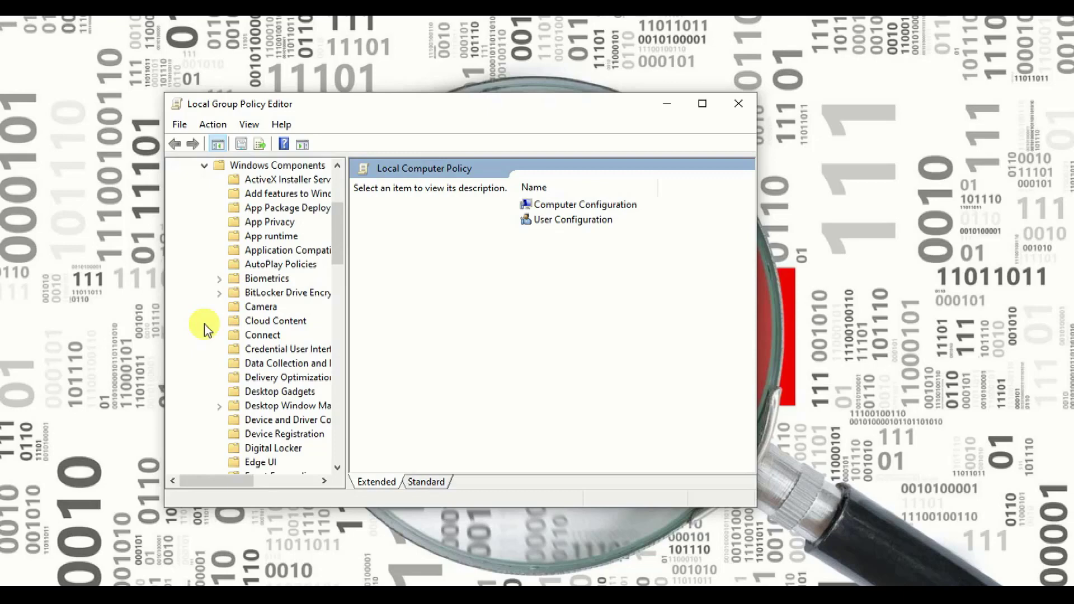
drag(346, 330, 423, 334)
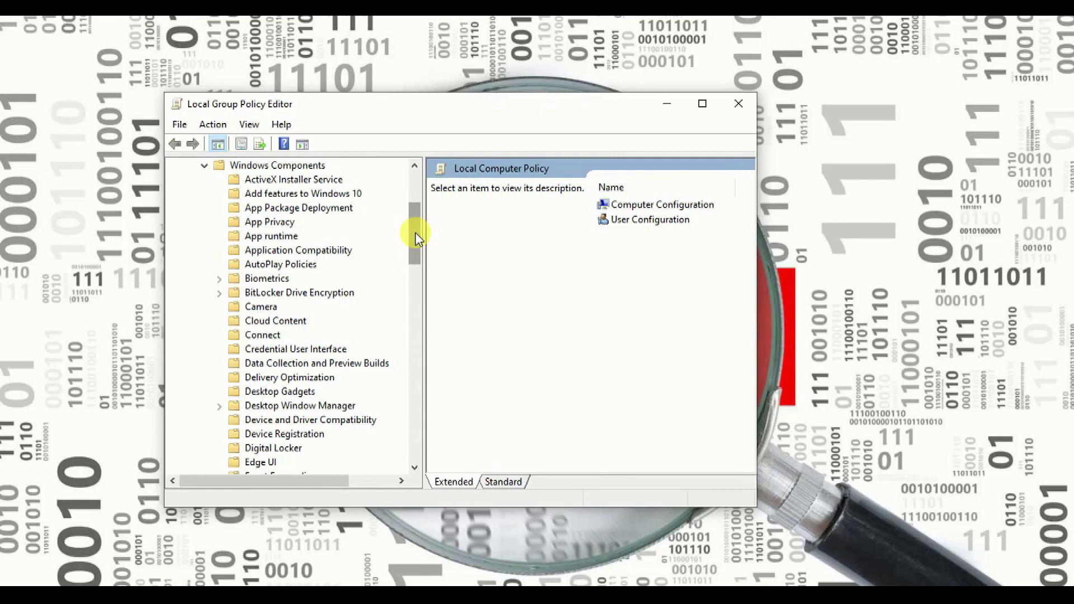
drag(415, 233, 423, 335)
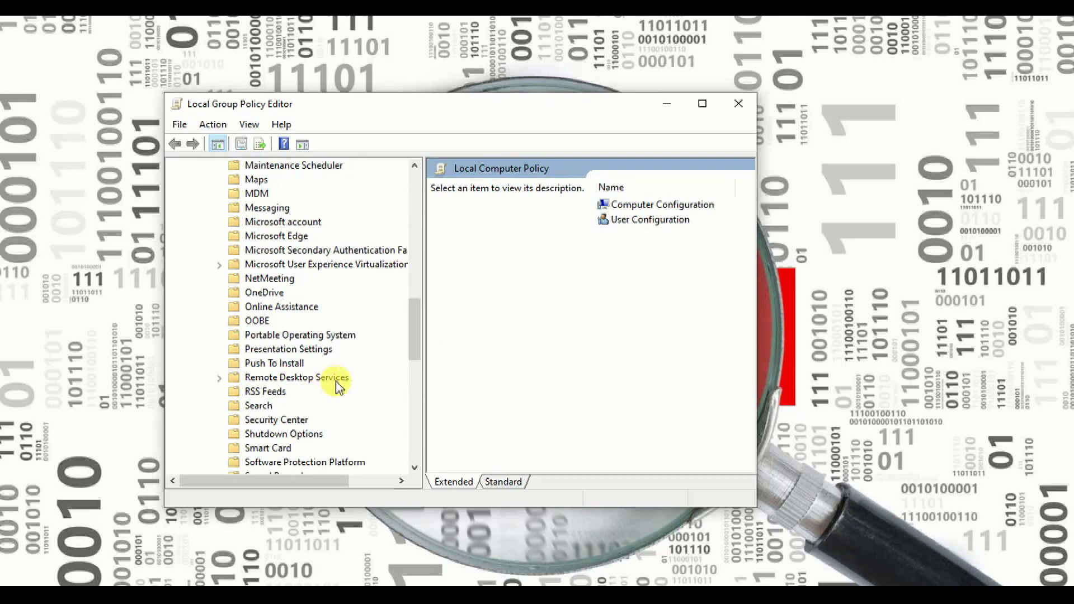
click(220, 378)
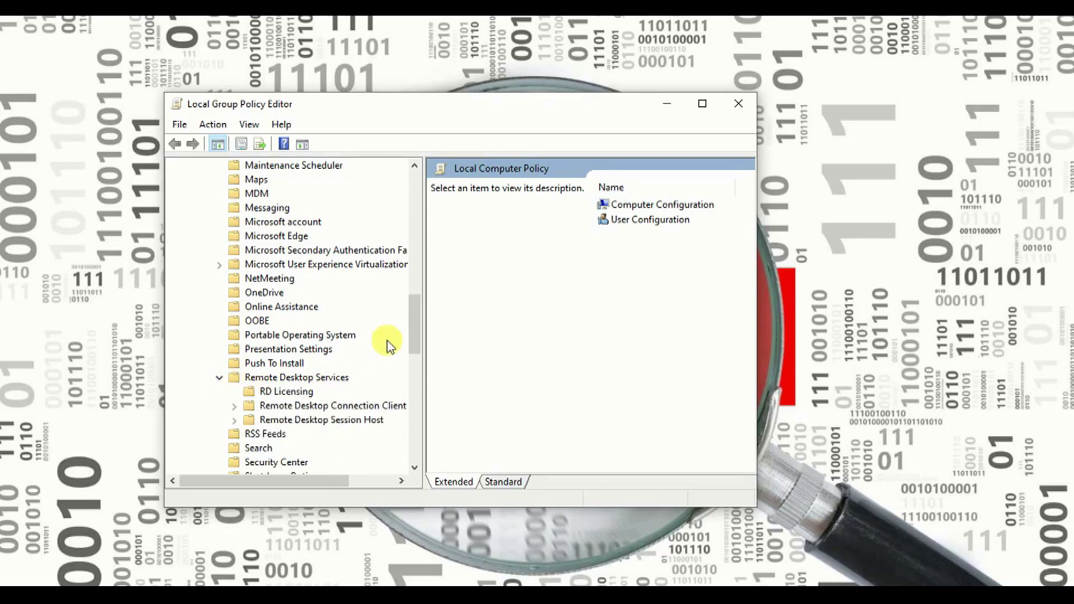
drag(411, 324, 413, 334)
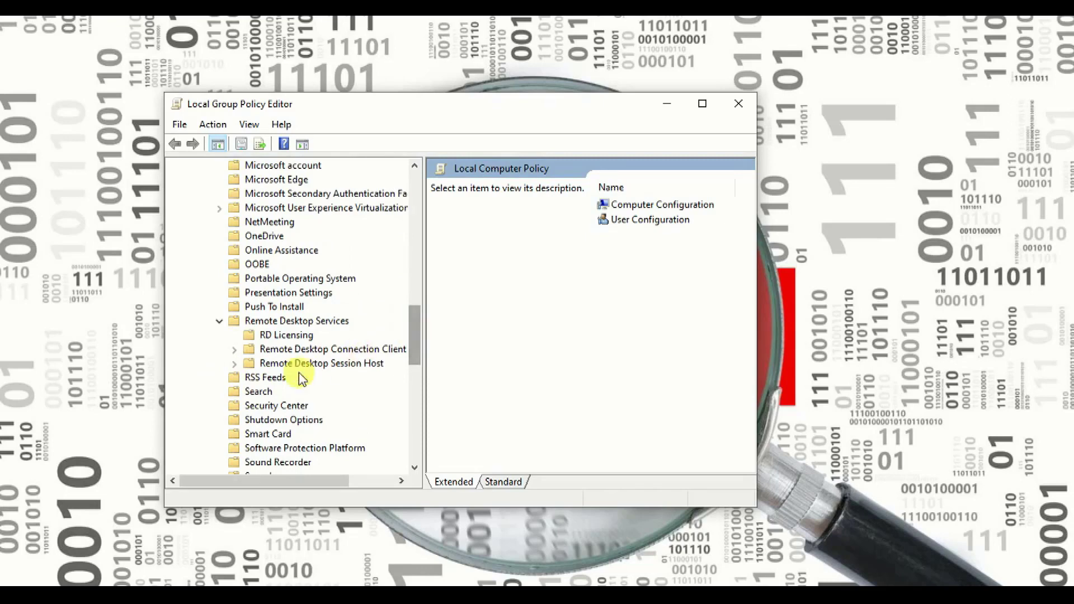
click(235, 363)
scroll(416, 352, down, 2)
scroll(414, 347, down, 1)
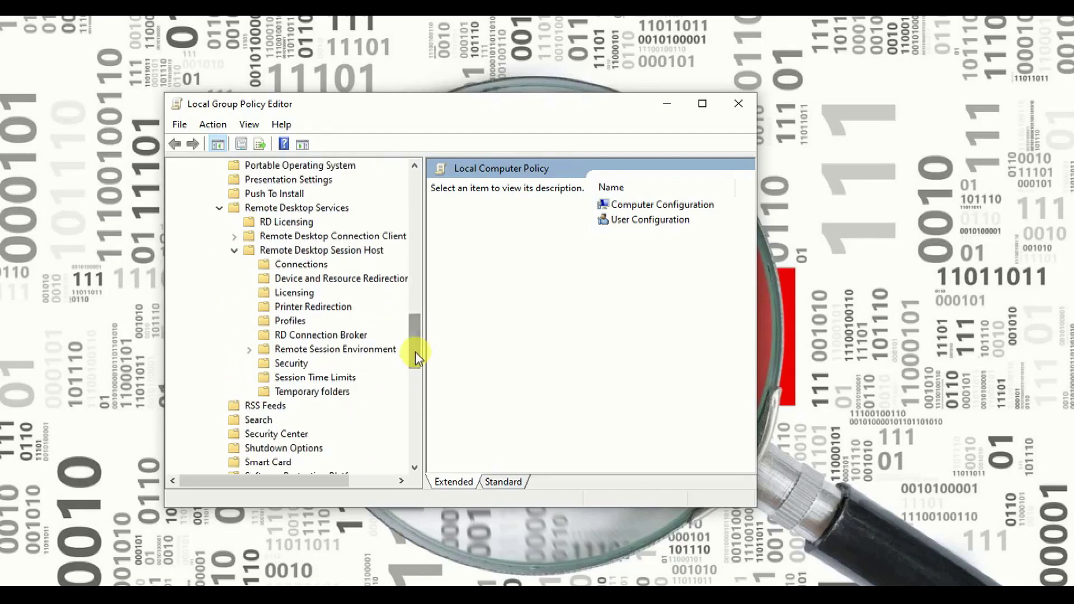
click(290, 364)
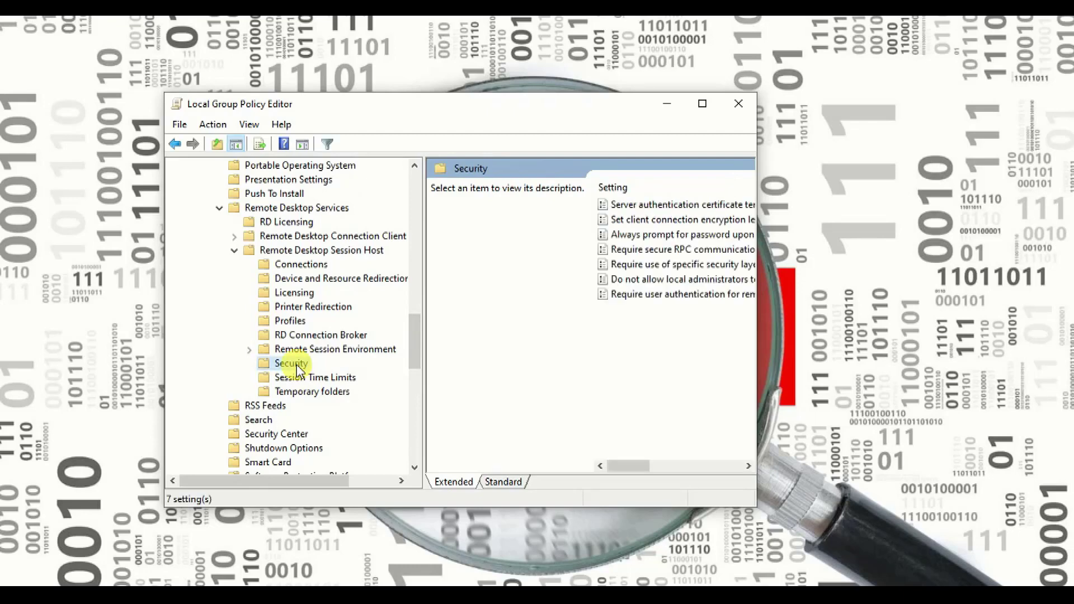
Enable 'Require use of specific security layer for remote (RDP) connections' and apply it
drag(420, 301, 249, 307)
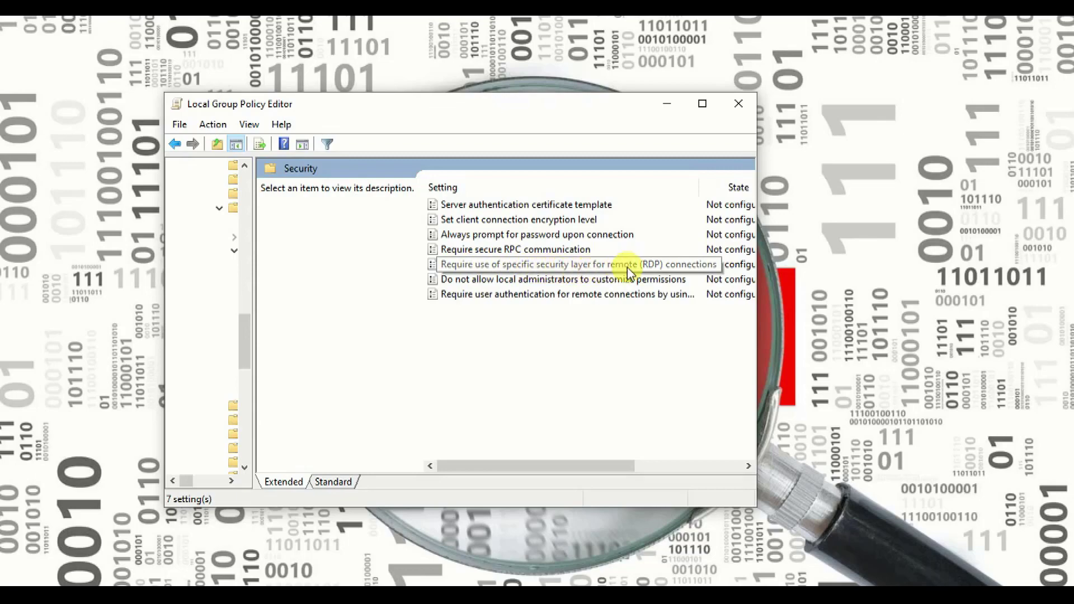
double_click(587, 267)
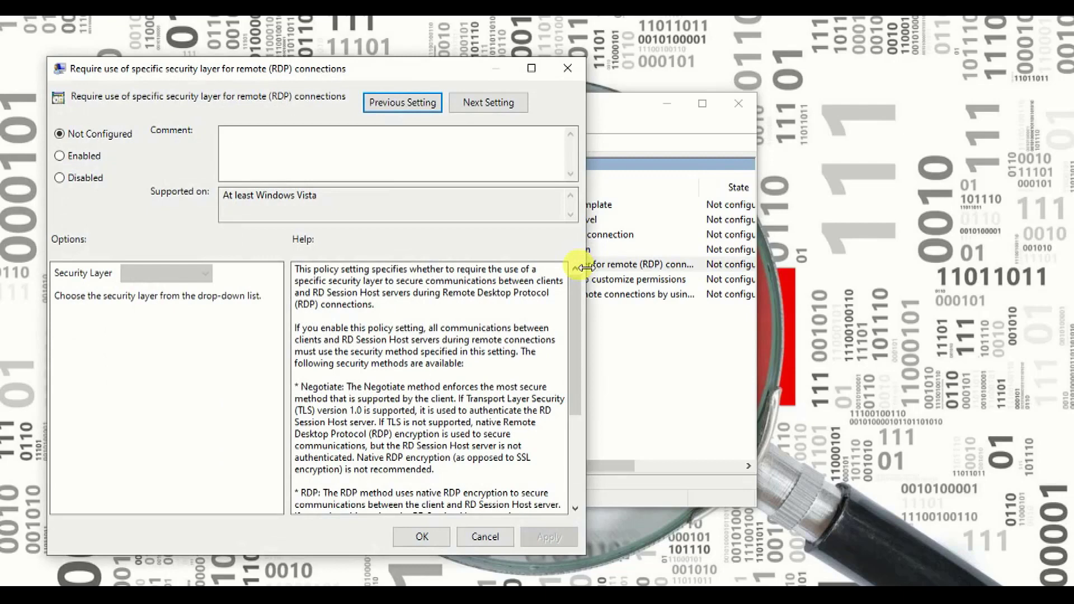
click(59, 155)
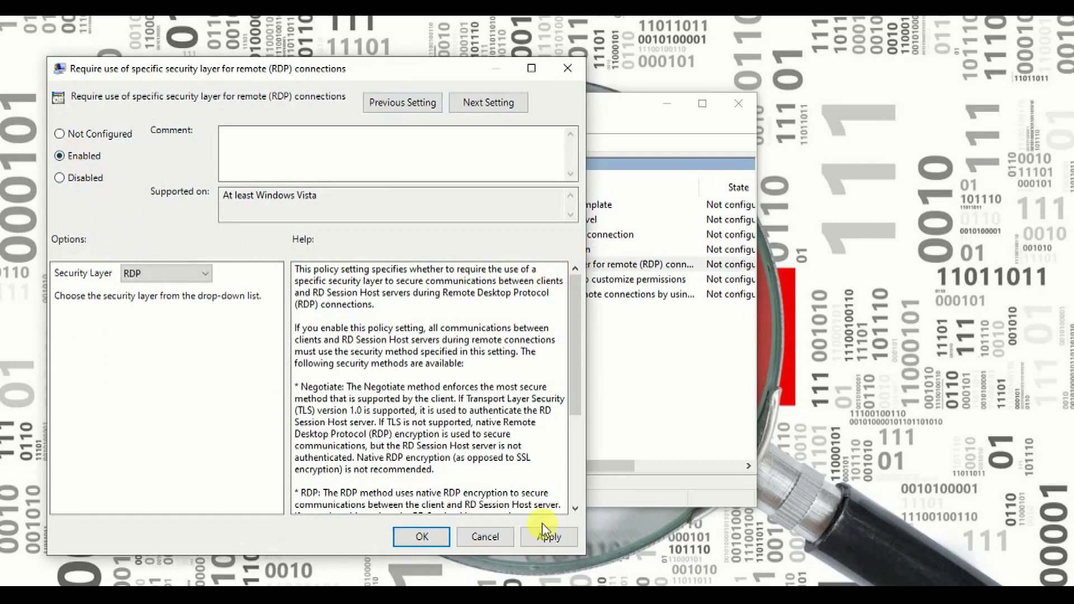
click(552, 539)
click(439, 540)
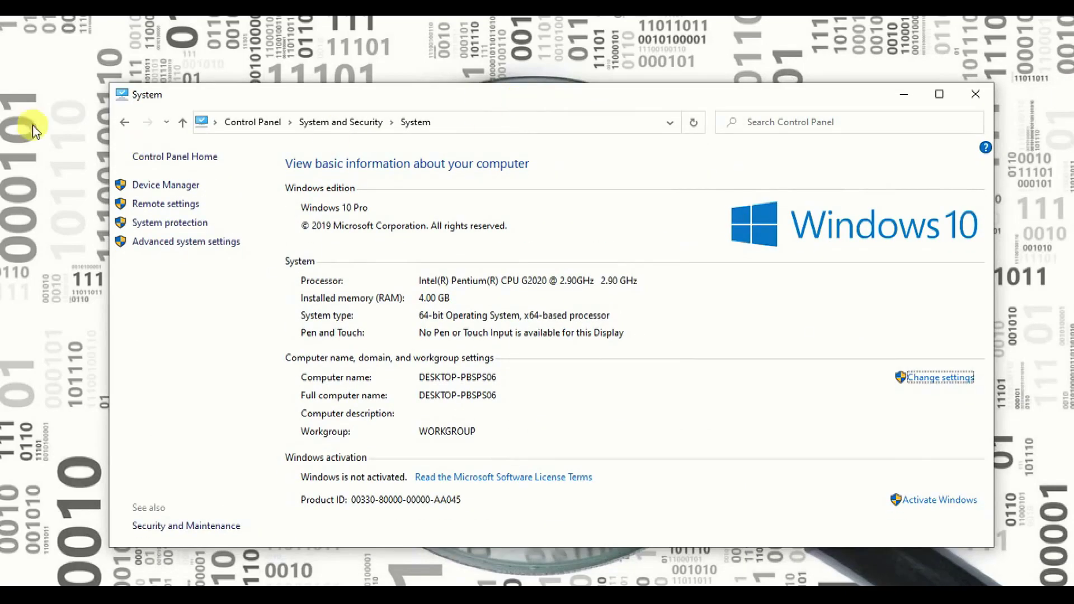
Return to System and Security, show the System page, and bring up Advanced system settings
click(123, 123)
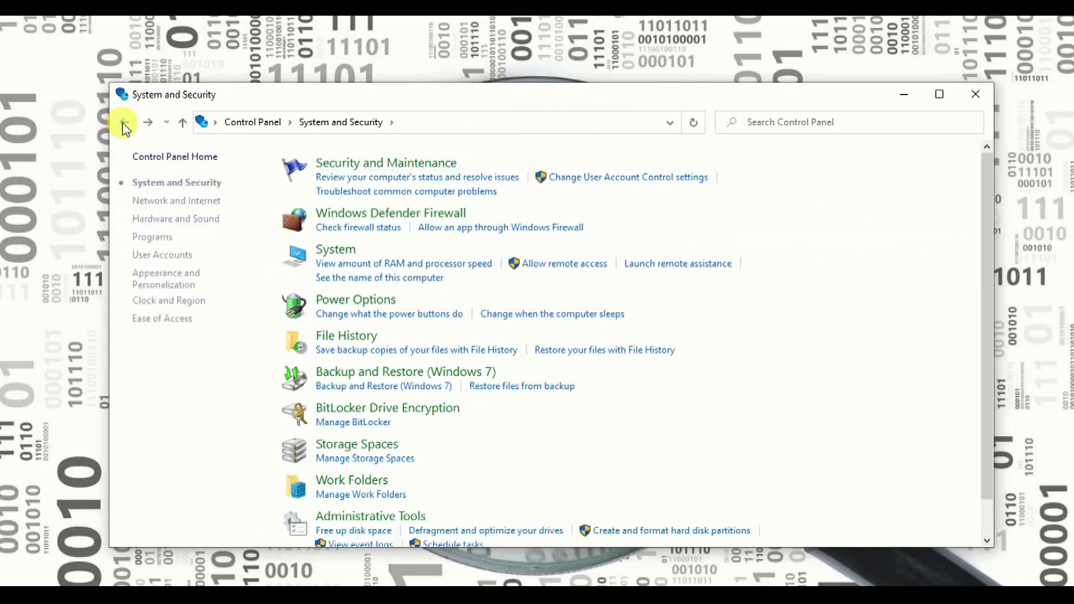
click(338, 253)
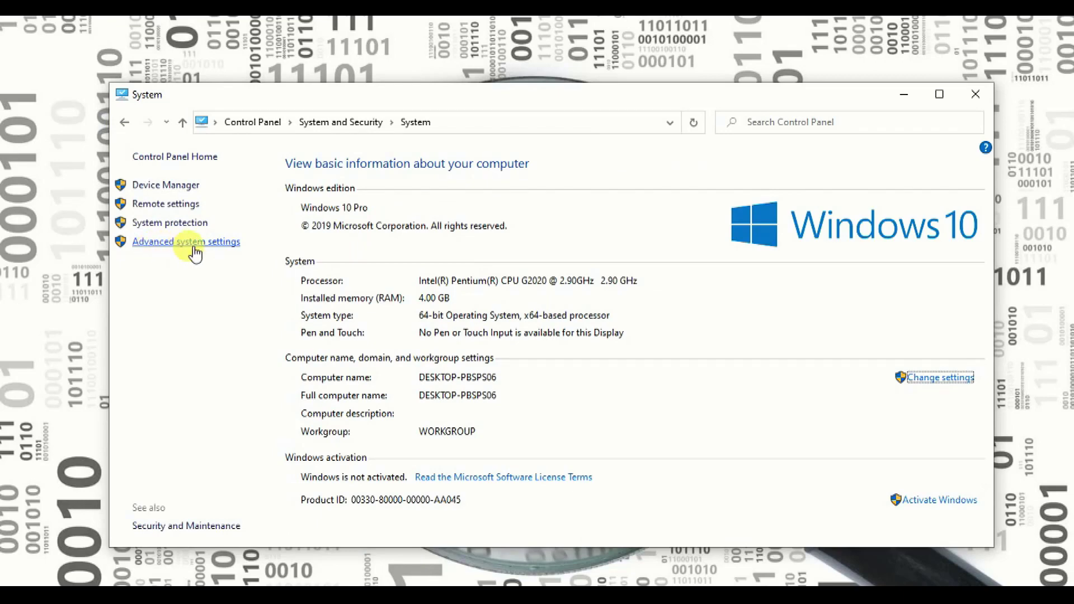
click(197, 253)
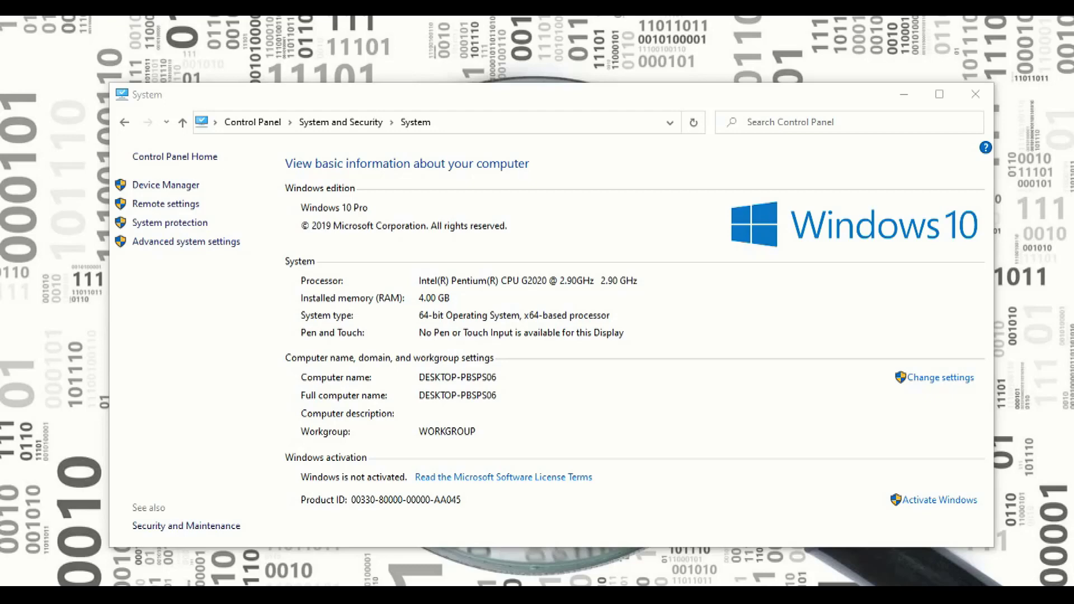
On the System Properties Remote tab, allow remote connections to this computer and apply
drag(479, 120, 452, 123)
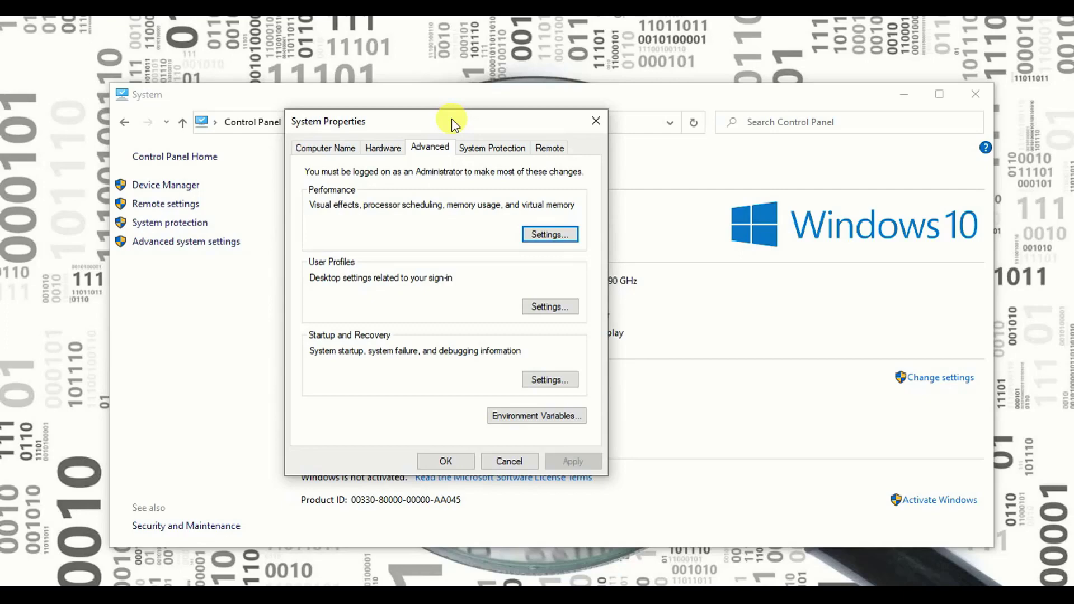
click(550, 149)
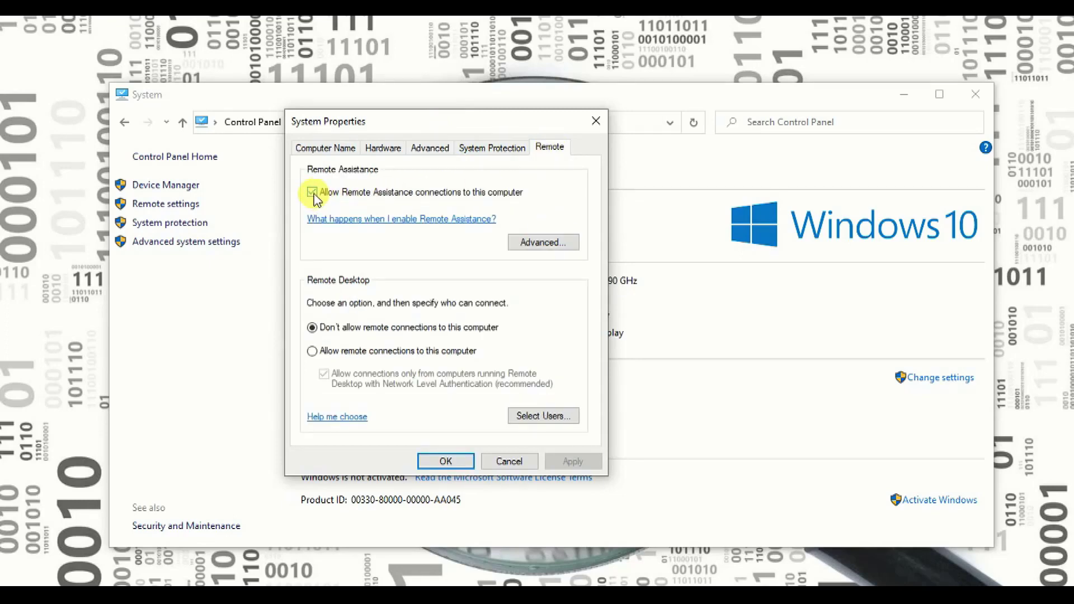
click(312, 351)
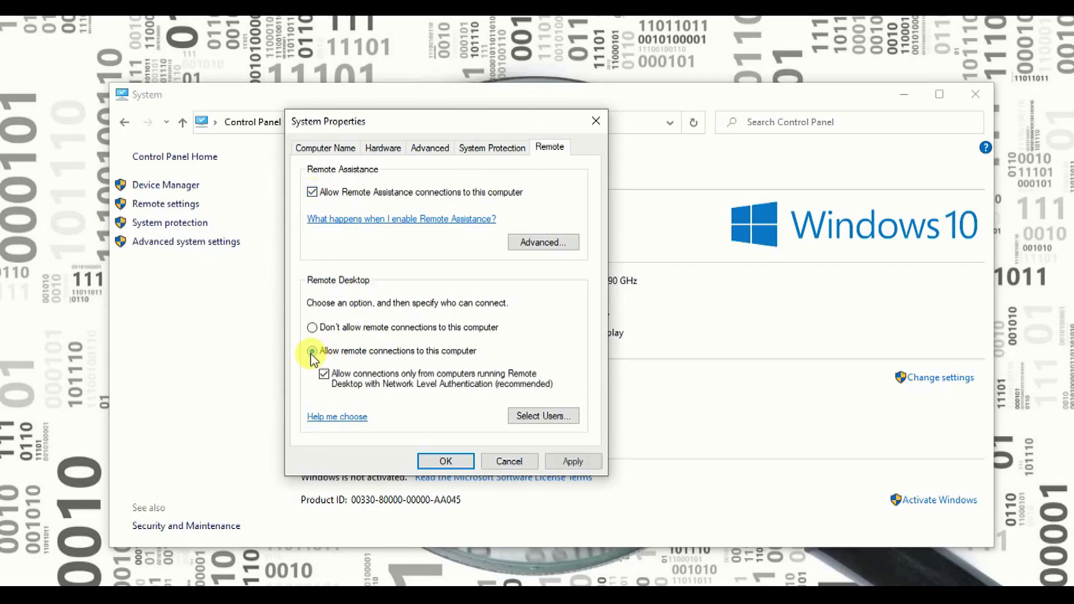
click(563, 462)
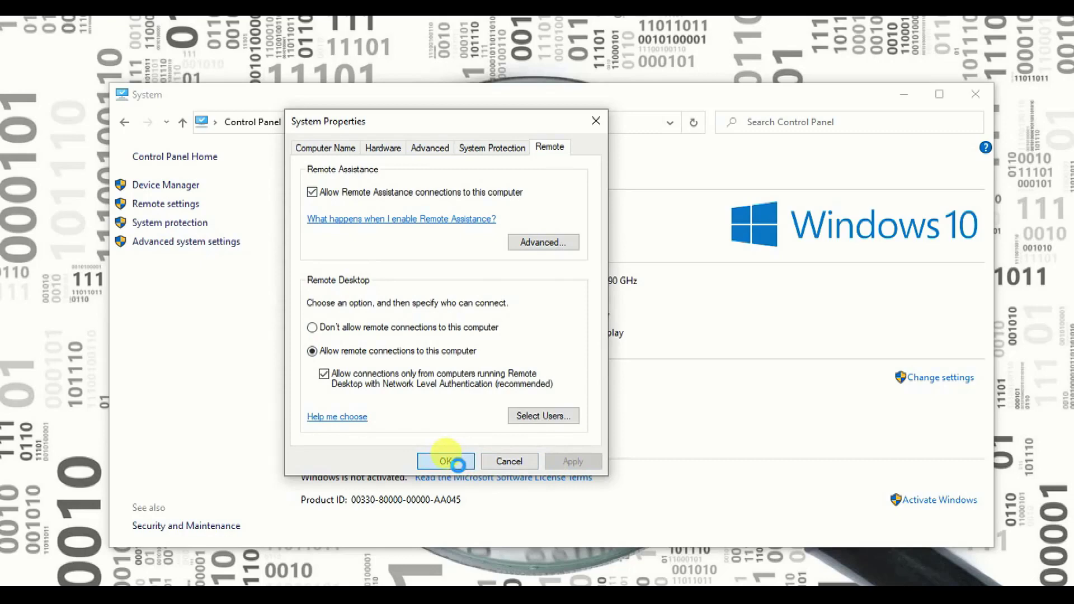
click(458, 463)
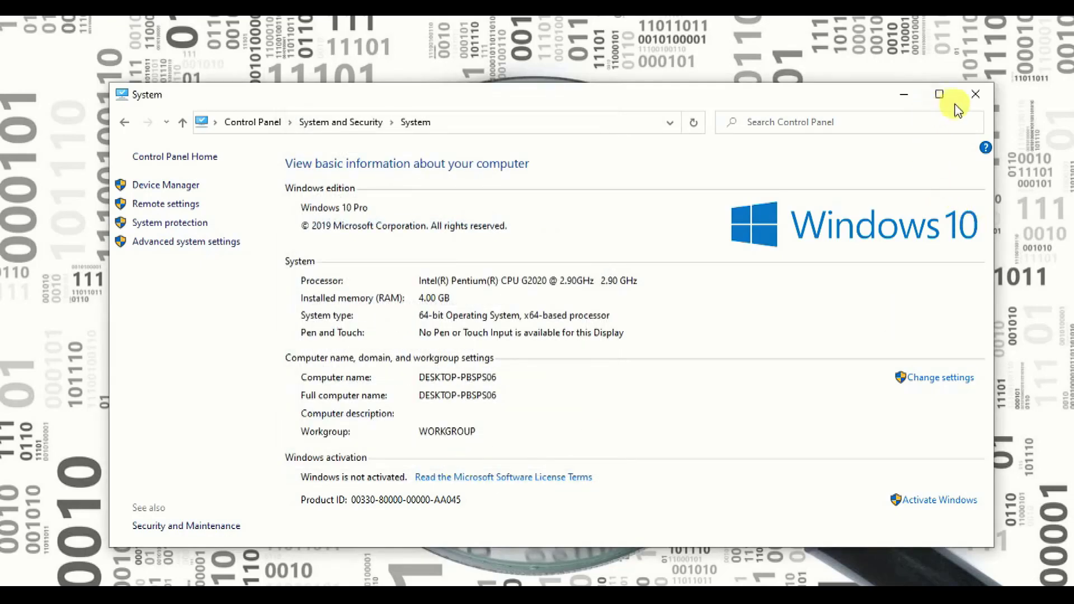